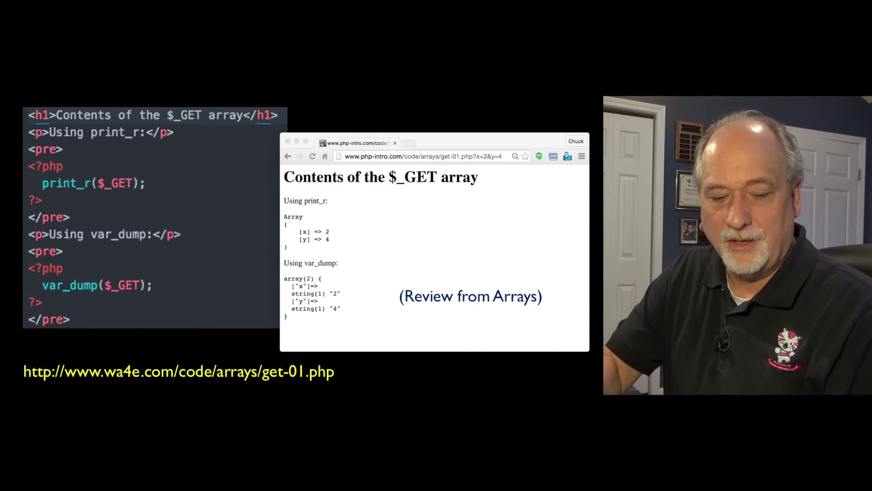
# Ink the URL query, php tag, pre tags and var_dump line, then clear all ink.
pyautogui.moveTo(516, 133); pyautogui.dragTo(398, 241)
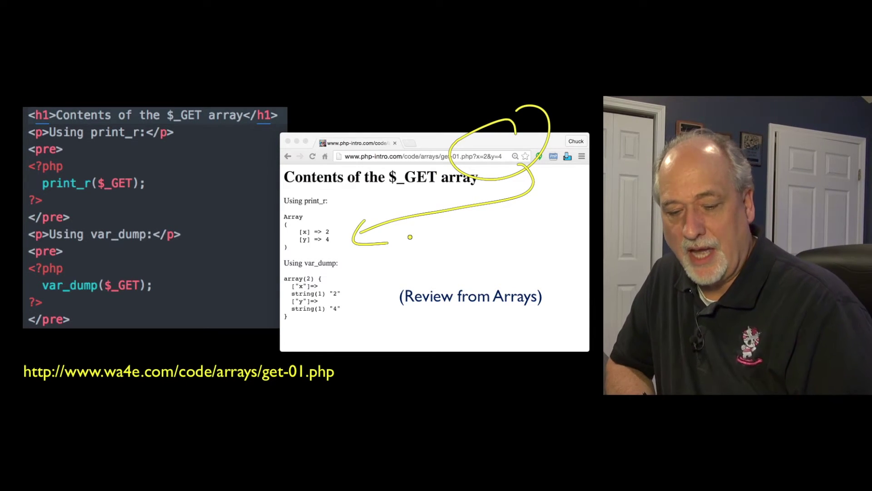
pyautogui.moveTo(120, 140); pyautogui.dragTo(89, 165)
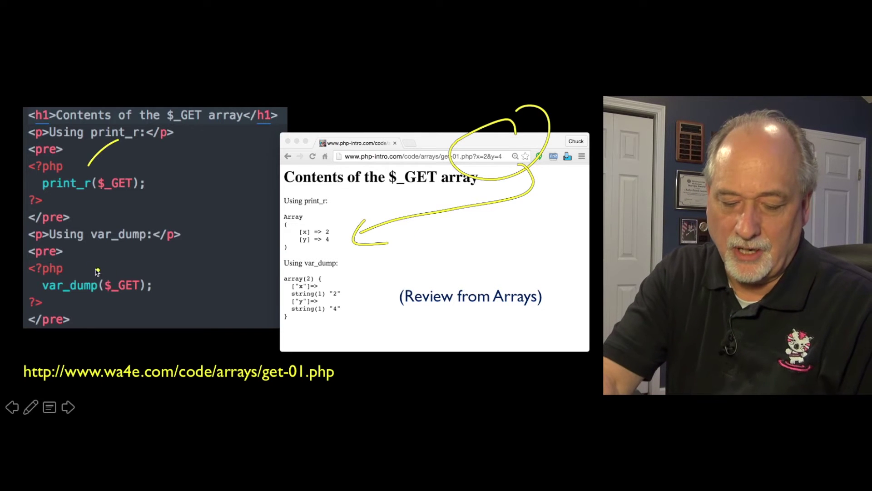
pyautogui.moveTo(86, 276); pyautogui.dragTo(115, 259)
pyautogui.moveTo(71, 154); pyautogui.dragTo(90, 145)
pyautogui.moveTo(74, 218); pyautogui.dragTo(98, 215)
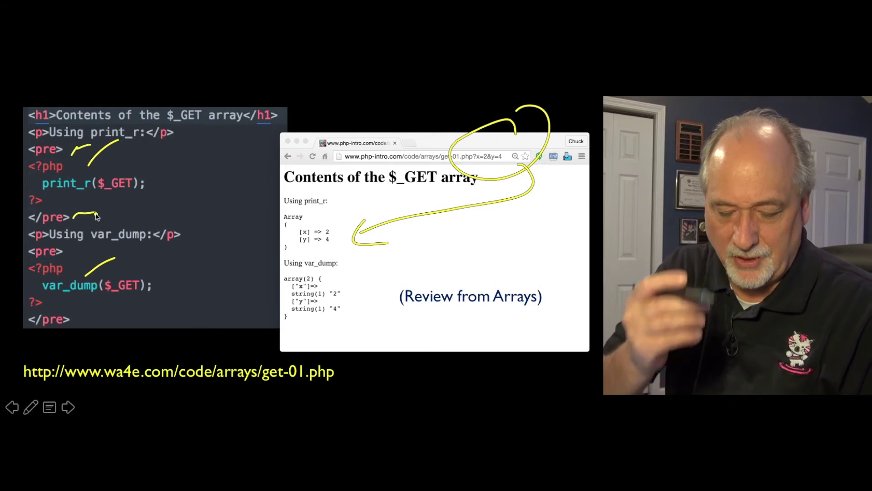
pyautogui.moveTo(81, 257); pyautogui.dragTo(85, 257)
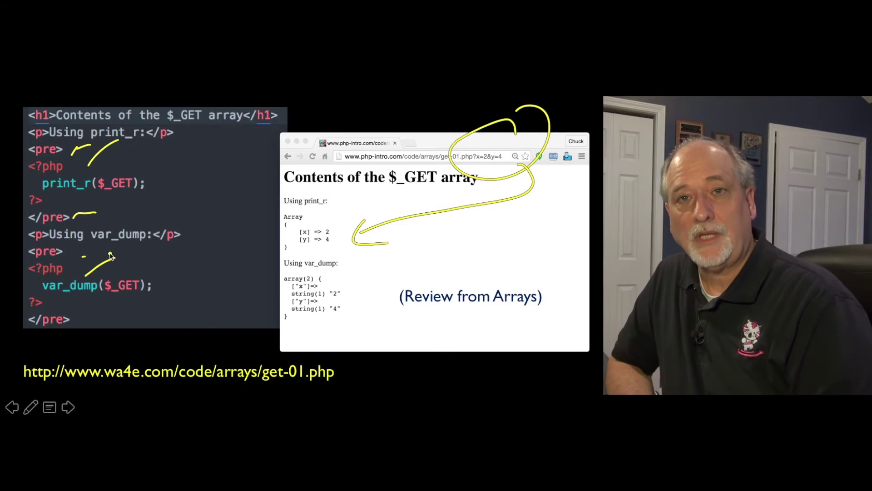
pyautogui.press('e')
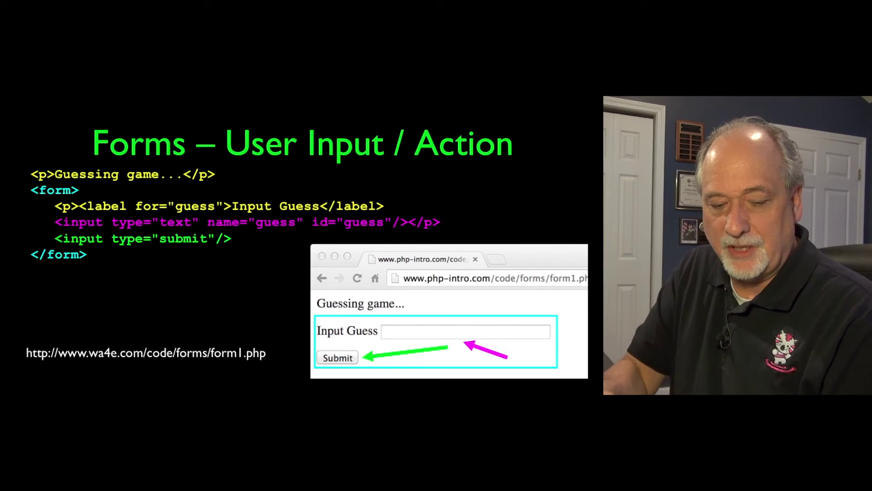
# Underline the opening and closing form tags in the code.
pyautogui.moveTo(116, 189); pyautogui.dragTo(89, 186)
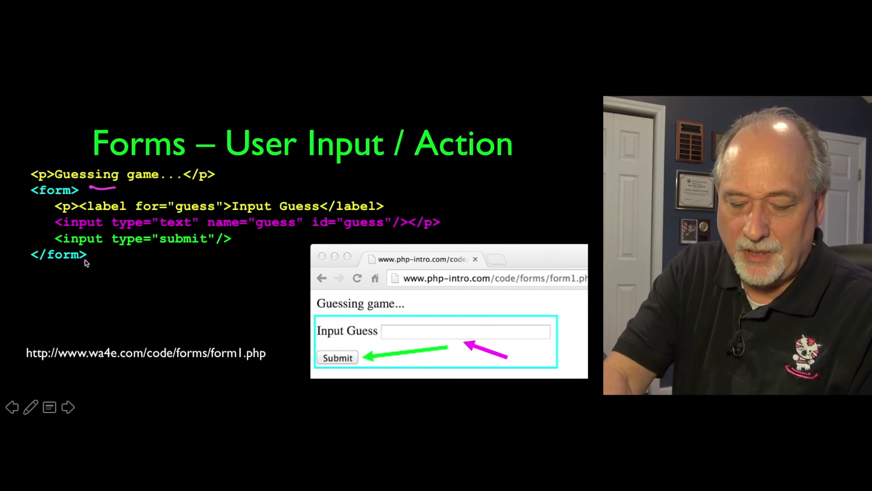
pyautogui.moveTo(103, 260); pyautogui.dragTo(111, 259)
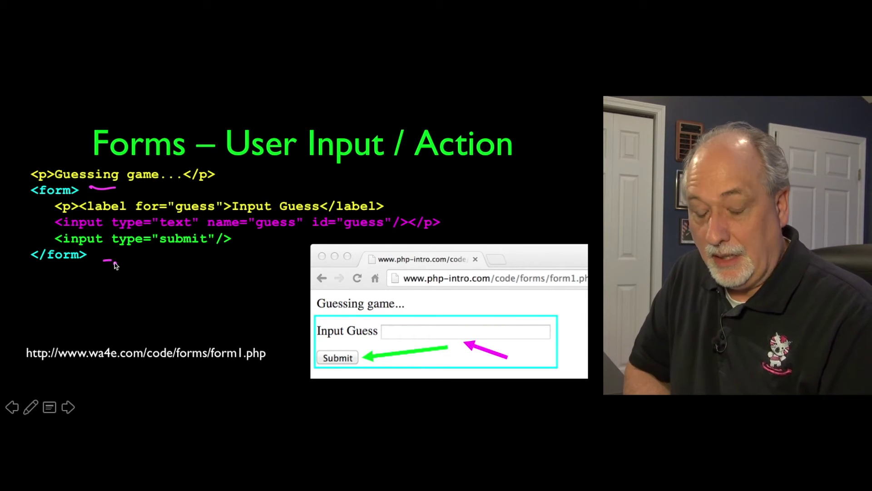
pyautogui.click(333, 287)
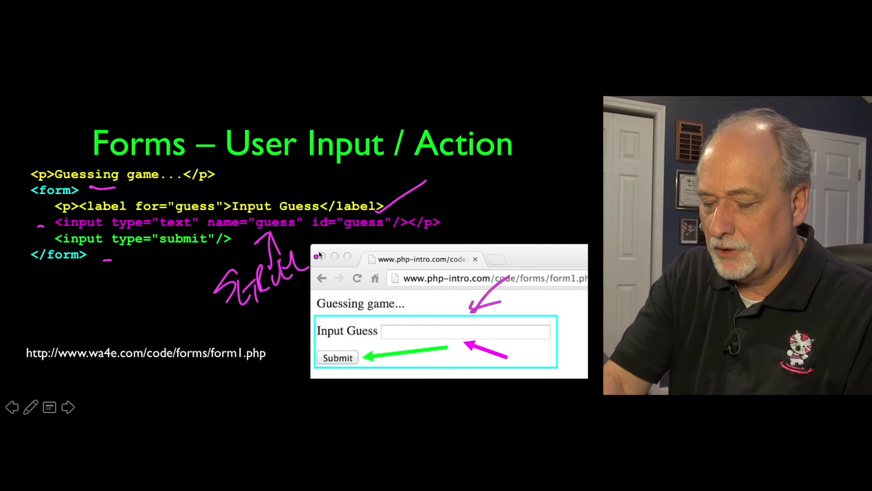
# Note CSS on the input line, arrow label 'for' to the input id, circle Input Guess, bracket the form.
pyautogui.moveTo(374, 227); pyautogui.dragTo(470, 244)
pyautogui.moveTo(515, 198)
pyautogui.mouseDown()
pyautogui.moveTo(490, 235)
pyautogui.moveTo(510, 236)
pyautogui.mouseUp()
pyautogui.moveTo(196, 203)
pyautogui.mouseDown()
pyautogui.moveTo(246, 179)
pyautogui.moveTo(306, 176)
pyautogui.mouseUp()
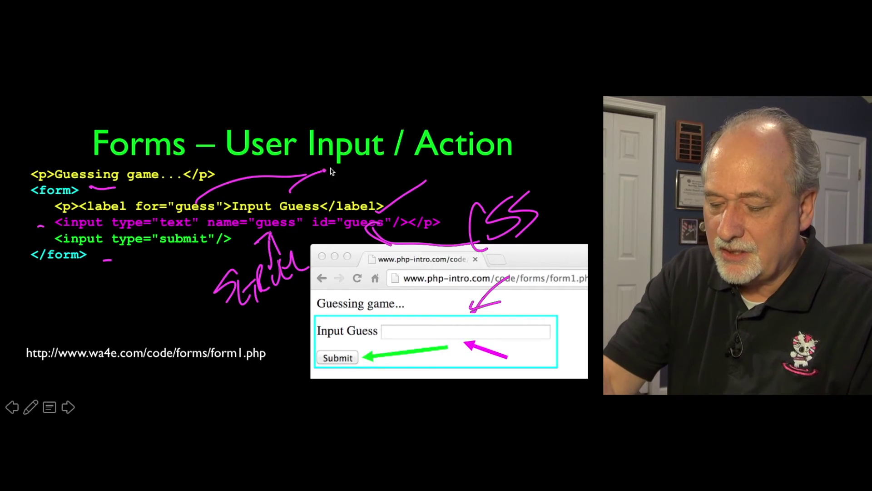
pyautogui.moveTo(331, 172); pyautogui.dragTo(419, 204)
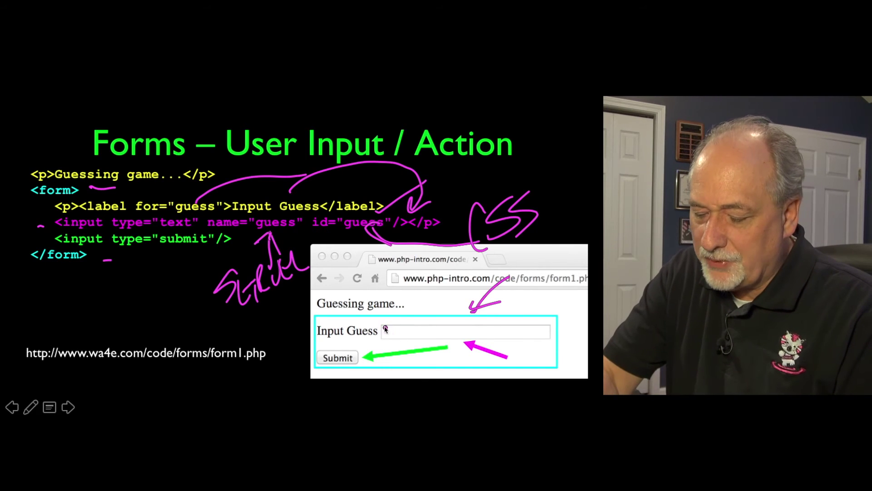
pyautogui.moveTo(378, 335)
pyautogui.mouseDown()
pyautogui.moveTo(532, 321)
pyautogui.moveTo(444, 310)
pyautogui.mouseUp()
pyautogui.moveTo(72, 183)
pyautogui.mouseDown()
pyautogui.moveTo(26, 242)
pyautogui.moveTo(84, 255)
pyautogui.mouseUp()
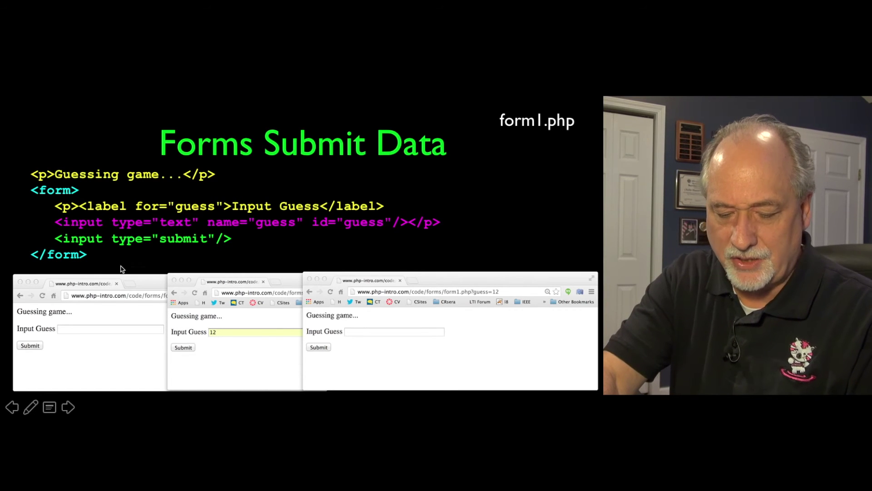
# Return to the Forms Submit Data slide and squiggle under the closing form tag.
pyautogui.press('Right')
pyautogui.press('Left')
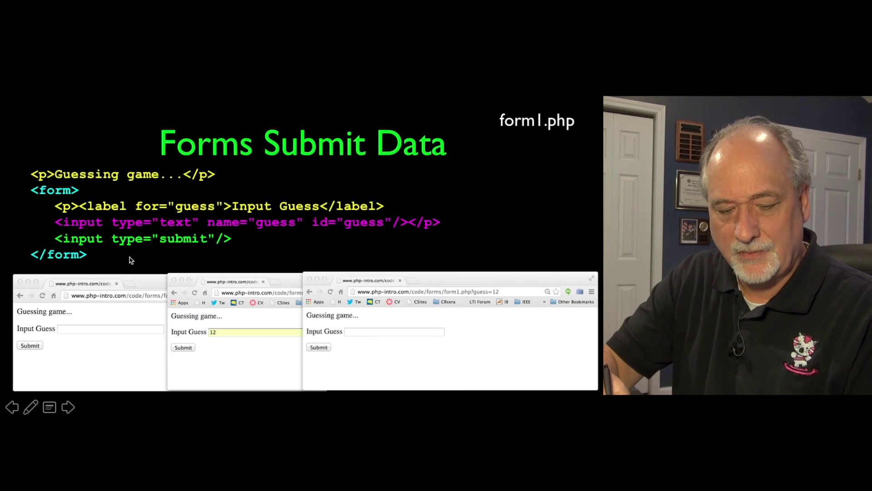
pyautogui.moveTo(125, 256); pyautogui.dragTo(139, 274)
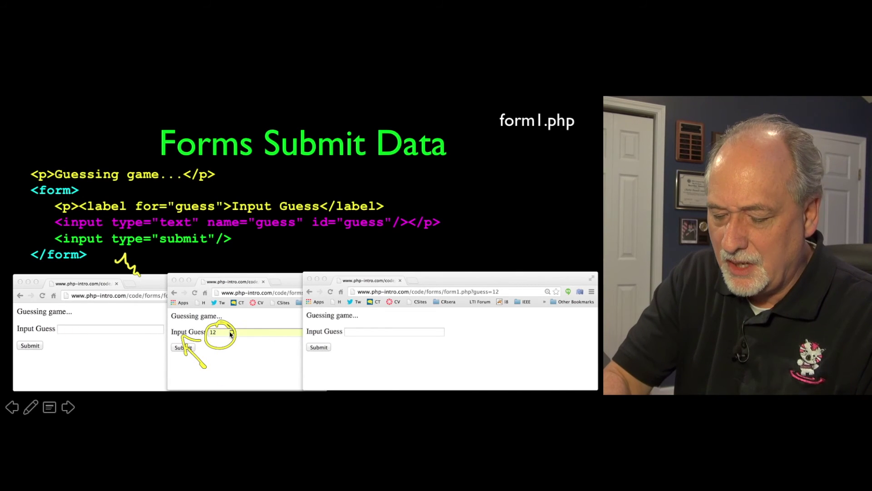
# Arrow the entered 12, name="guess" and id="guess" to the circled guess=12, then advance.
pyautogui.moveTo(232, 315); pyautogui.dragTo(443, 244)
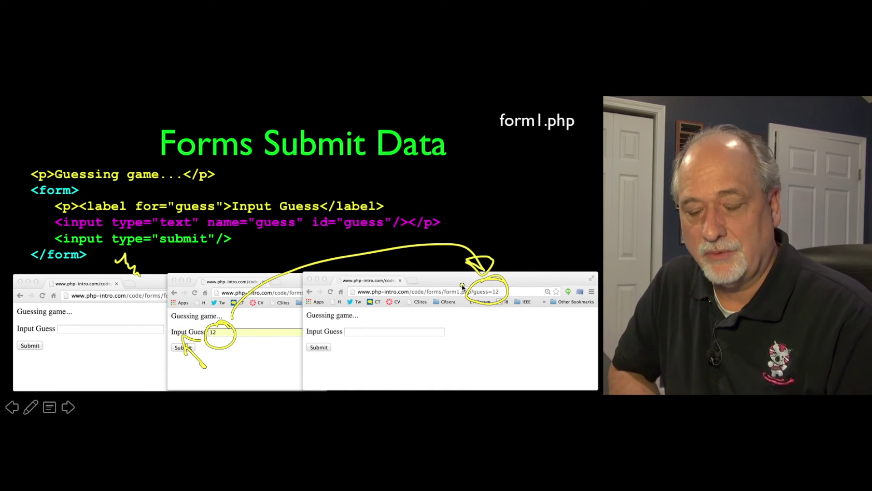
pyautogui.moveTo(288, 218)
pyautogui.mouseDown()
pyautogui.moveTo(225, 211)
pyautogui.moveTo(286, 217)
pyautogui.mouseUp()
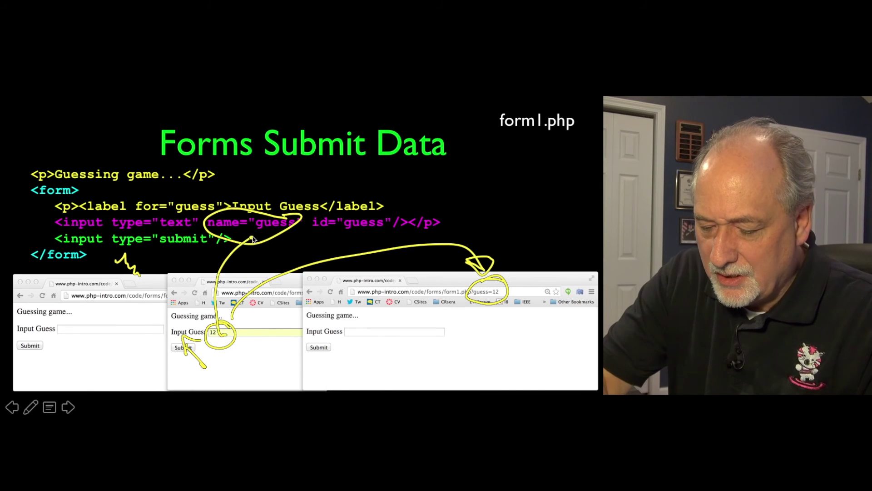
pyautogui.moveTo(252, 239); pyautogui.dragTo(423, 273)
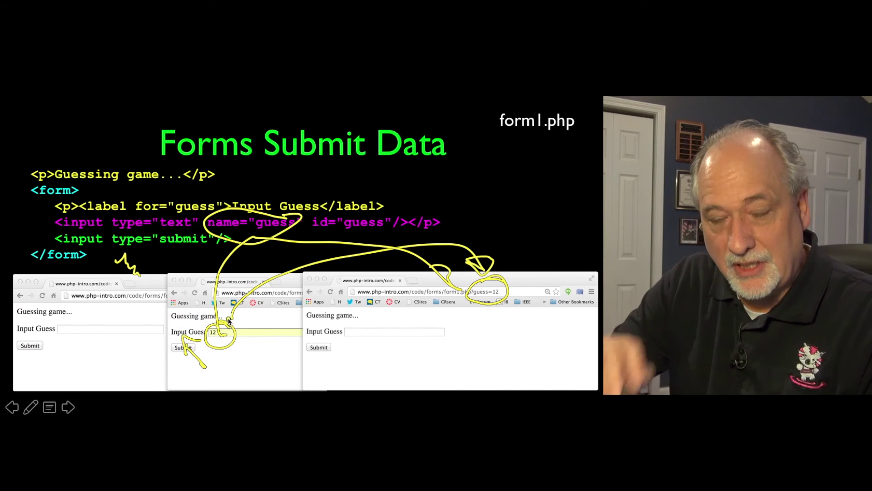
pyautogui.moveTo(322, 234); pyautogui.dragTo(496, 284)
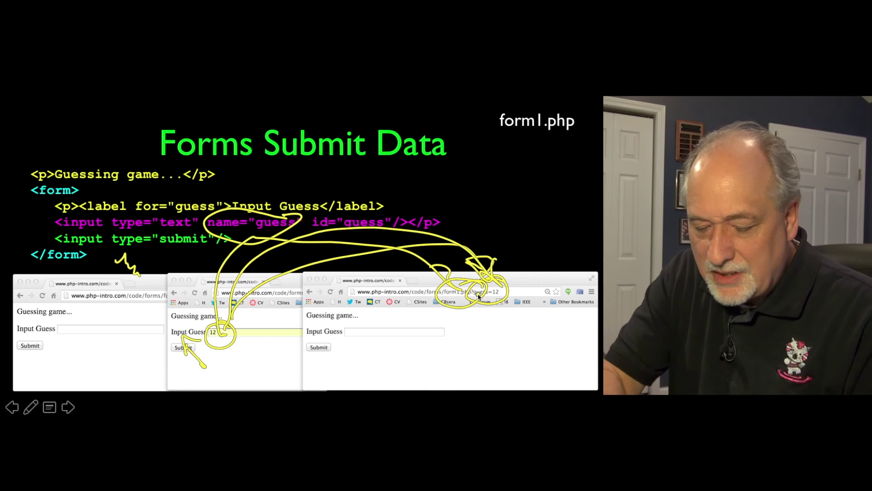
pyautogui.moveTo(479, 297); pyautogui.dragTo(477, 294)
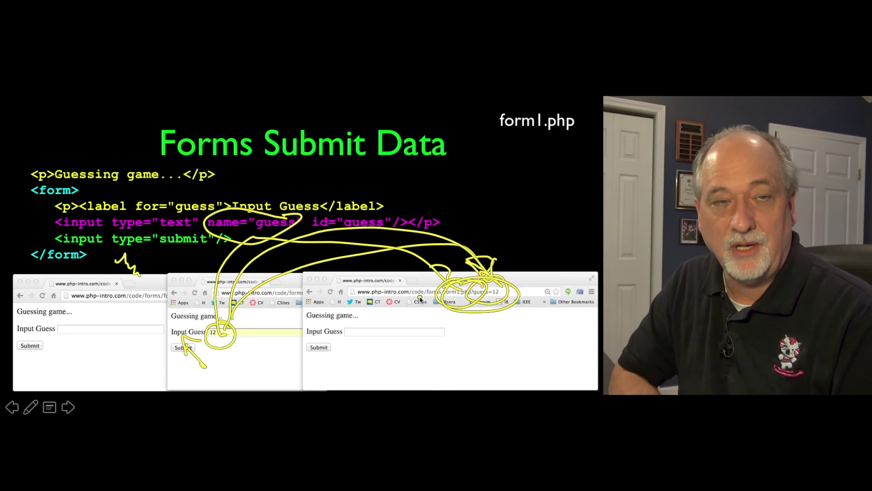
pyautogui.press('Right')
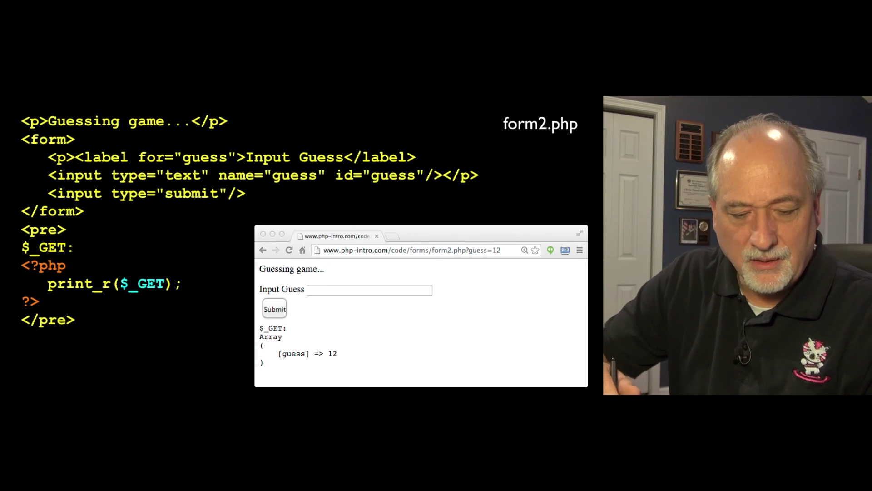
# Loop Input Guess and name="guess", and arrow them through the URL to the [guess] output.
pyautogui.moveTo(339, 283); pyautogui.dragTo(505, 224)
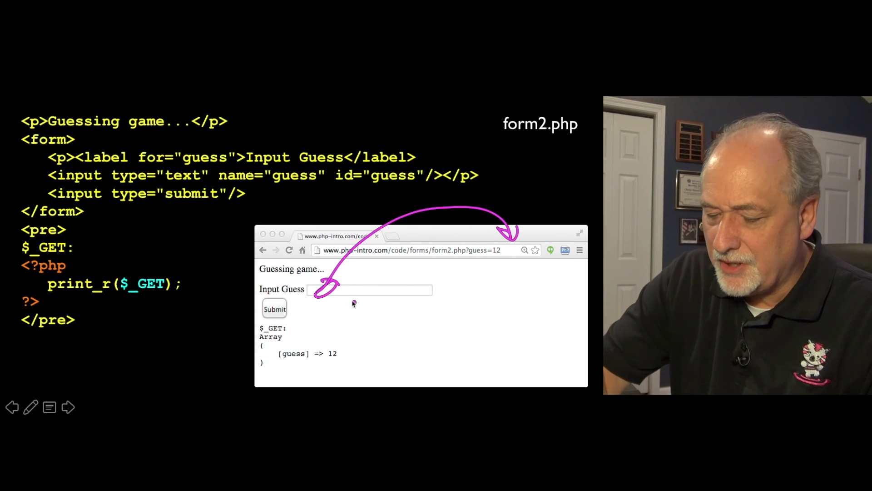
pyautogui.moveTo(331, 164); pyautogui.dragTo(303, 153)
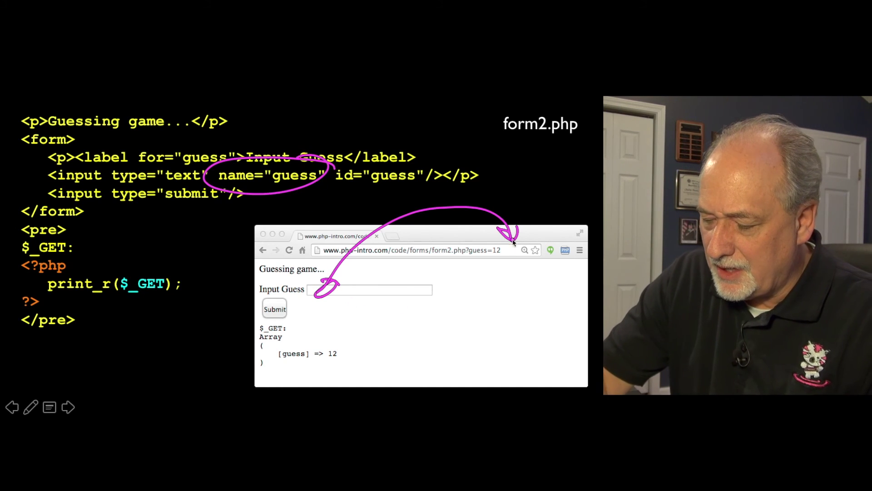
pyautogui.moveTo(517, 261); pyautogui.dragTo(345, 332)
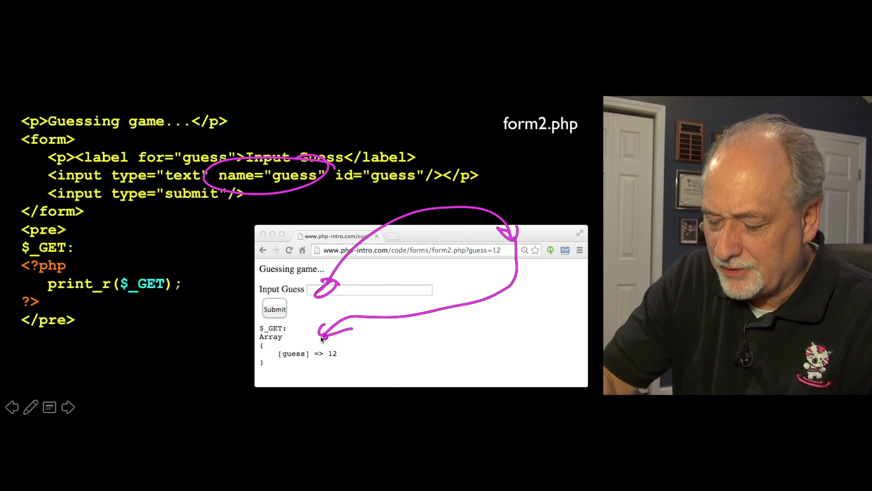
pyautogui.moveTo(278, 194); pyautogui.dragTo(293, 376)
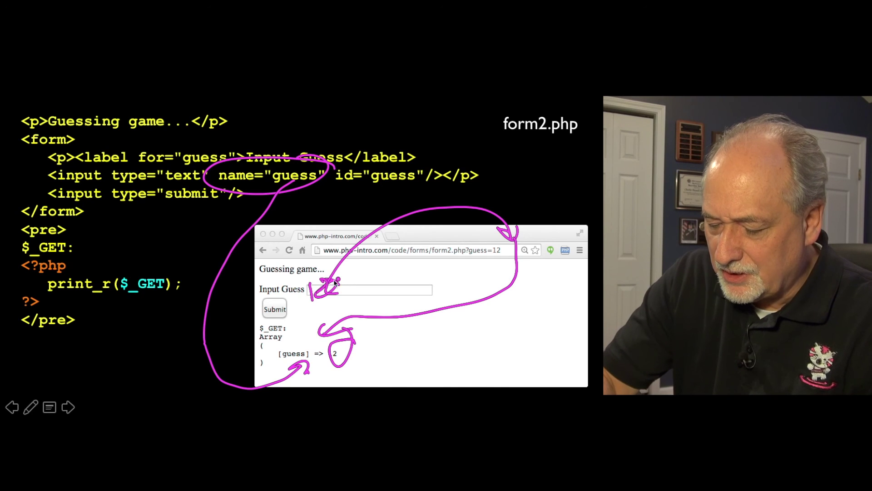
pyautogui.moveTo(354, 348); pyautogui.dragTo(375, 350)
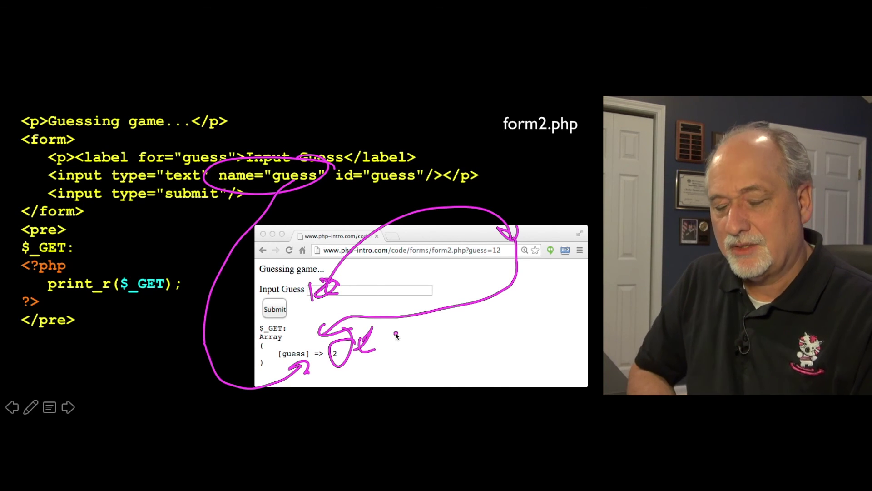